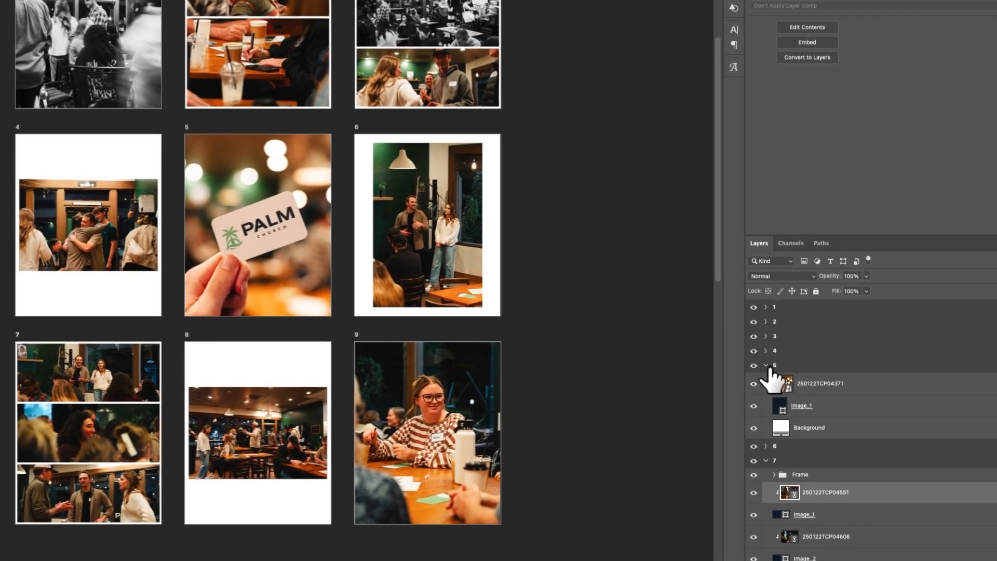
- Collapse the open artboard groups in the layer list and select all nine artboards, 1 through 9
left_click(777, 380)
left_click(766, 395)
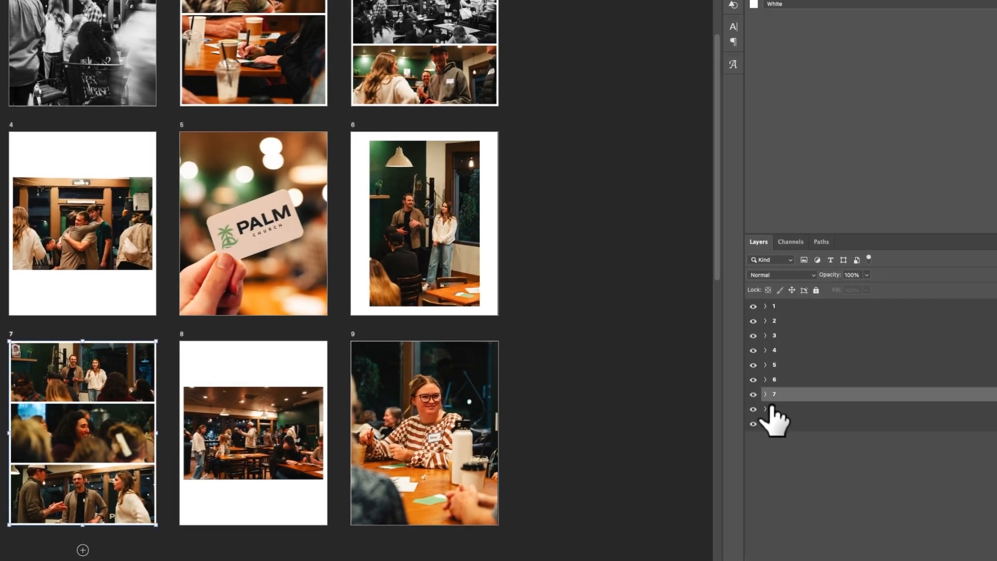
left_click(793, 434)
left_click(800, 423)
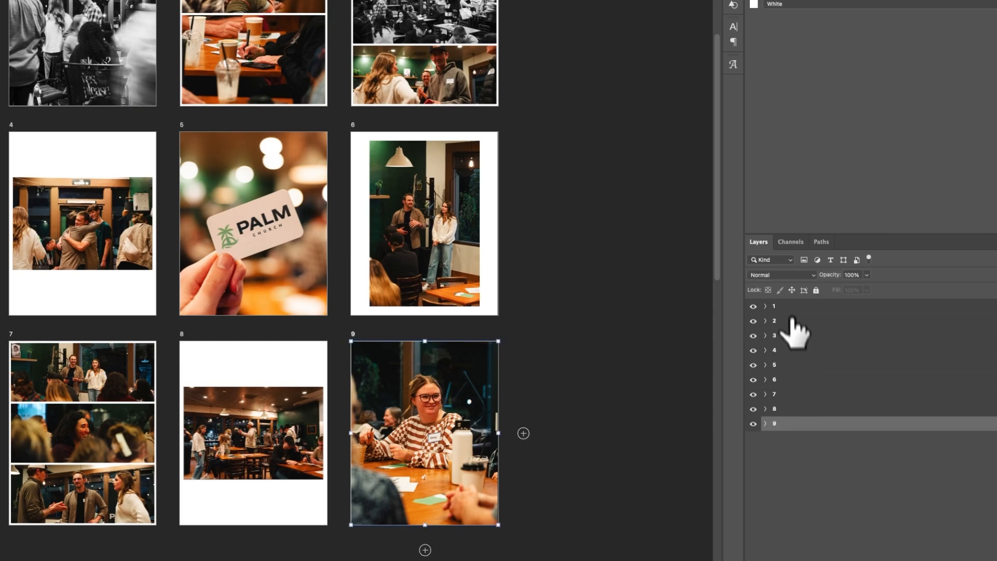
left_click(788, 308, "shift")
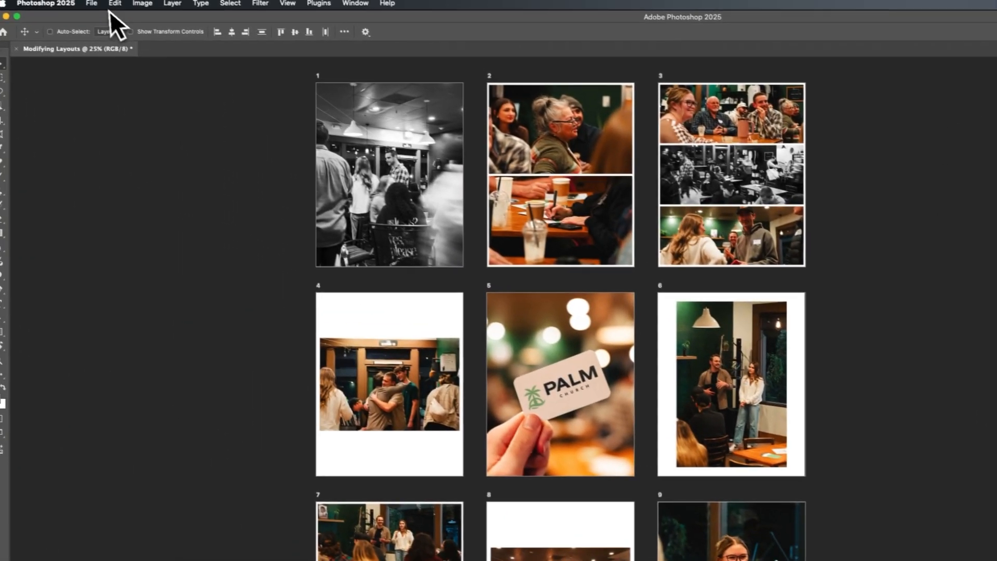
- Start an Artboards to Files export and set its destination to the Demo folder on the Desktop
left_click(107, 8)
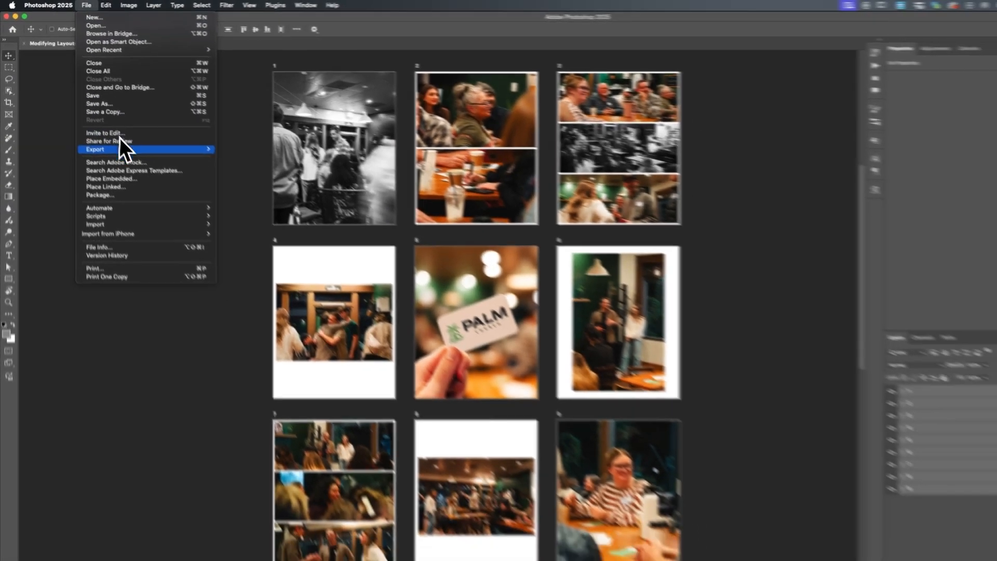
mouse_move(207, 149)
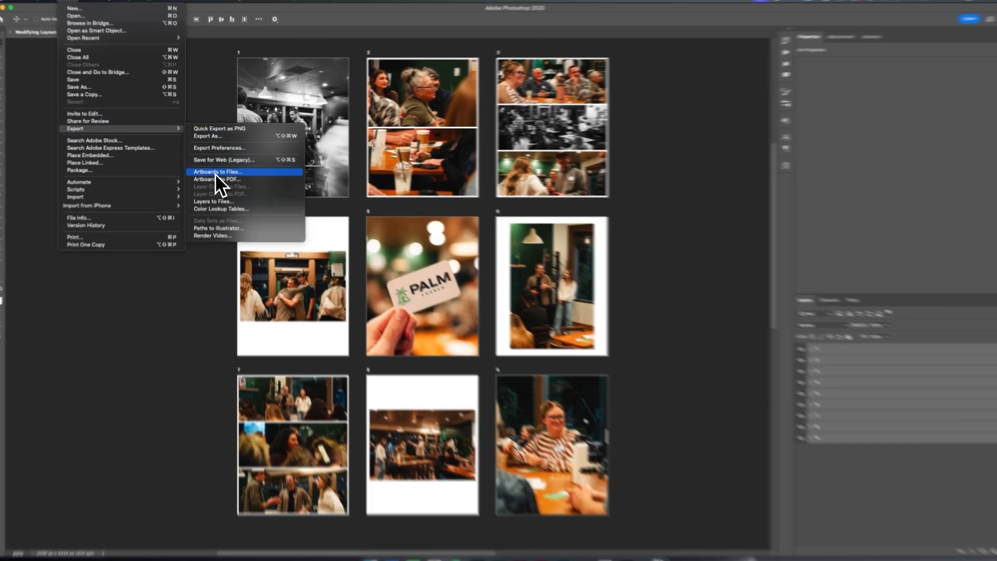
left_click(216, 171)
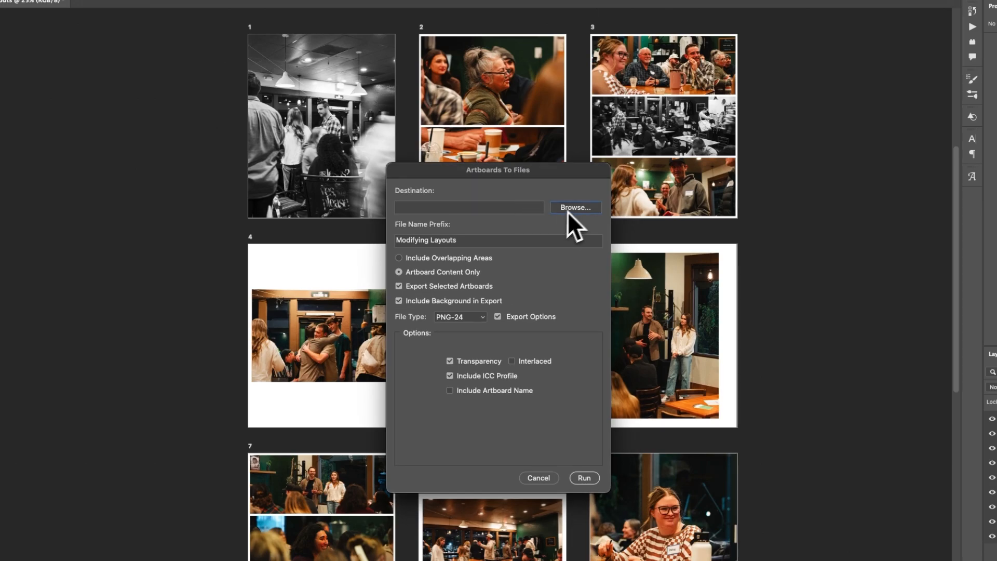
left_click(568, 211)
left_click(458, 269)
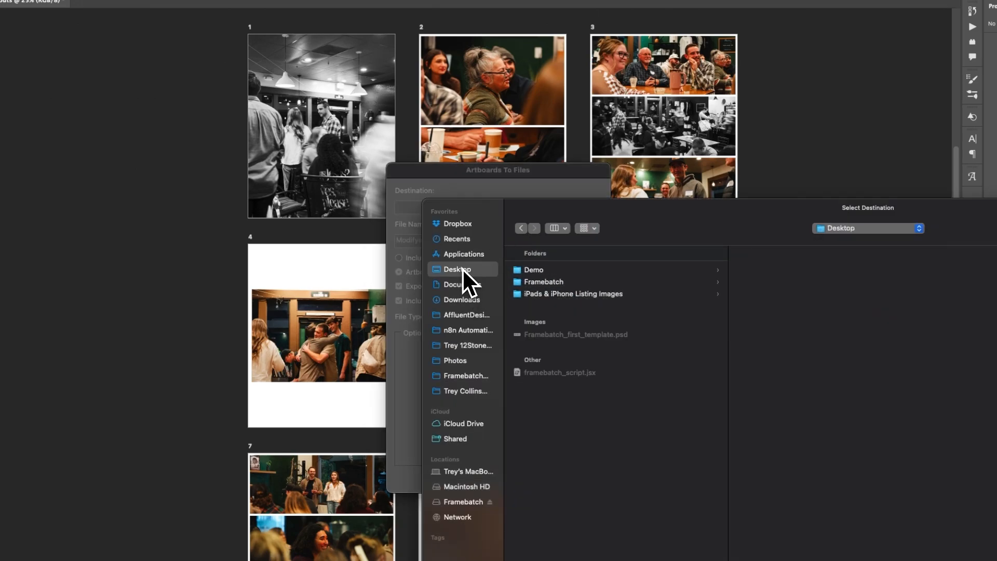
left_click(563, 275)
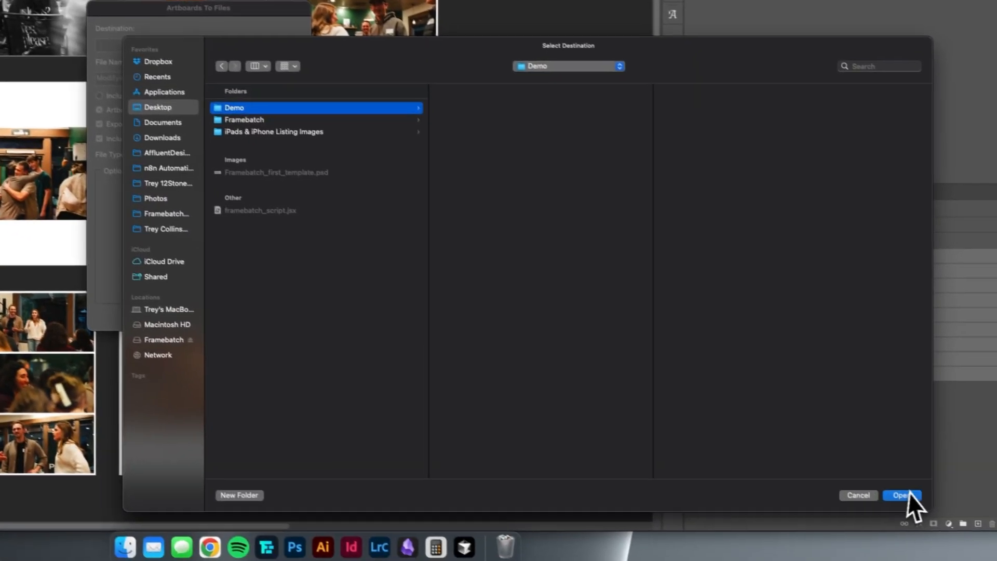
left_click(993, 548)
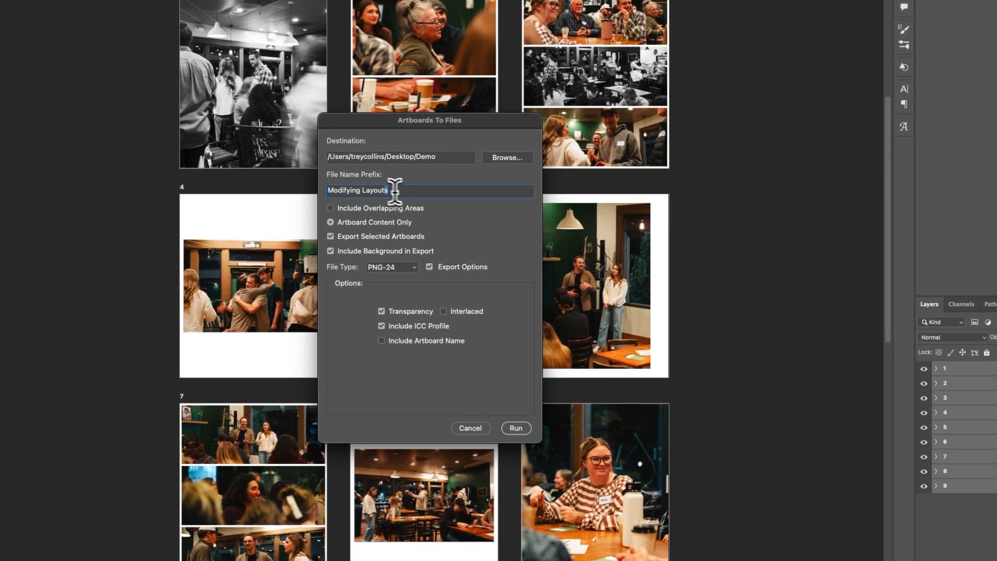
- Set the file name prefix to "ExportingLayouts_", keep PNG-24 as the file type, and run the artboard export
left_click_drag(398, 192, 273, 186)
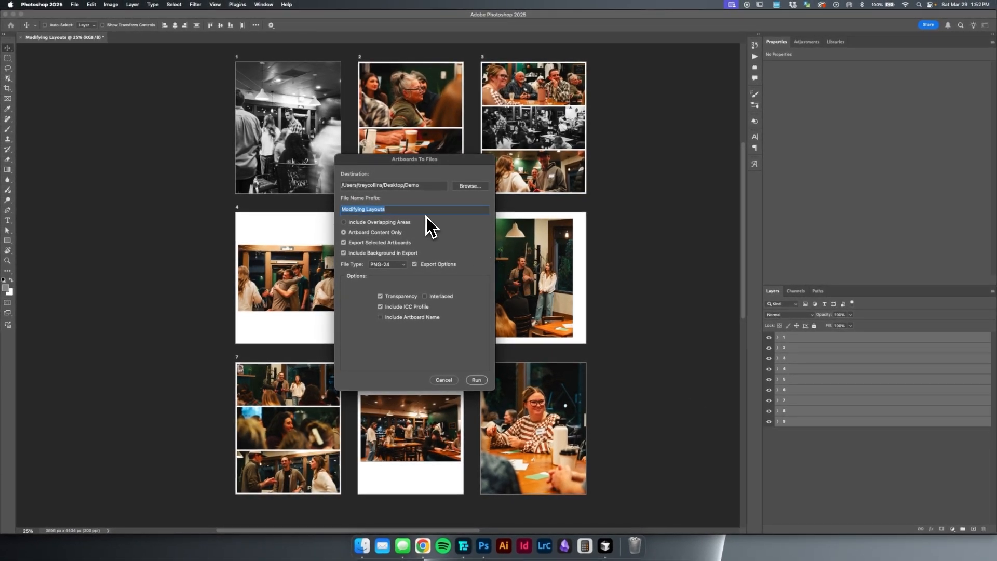
key("Right")
key("super+a")
type("Exp")
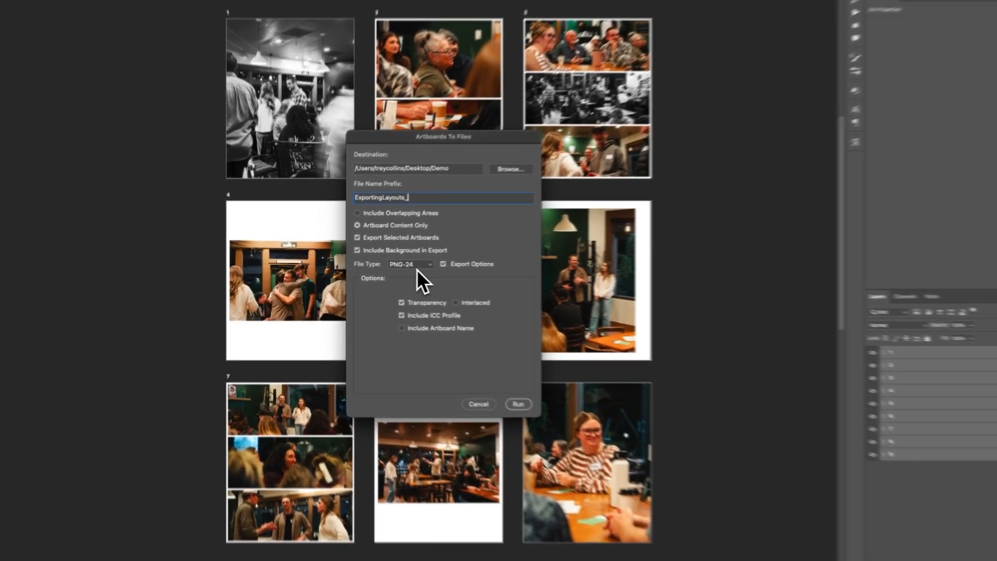
left_click(390, 265)
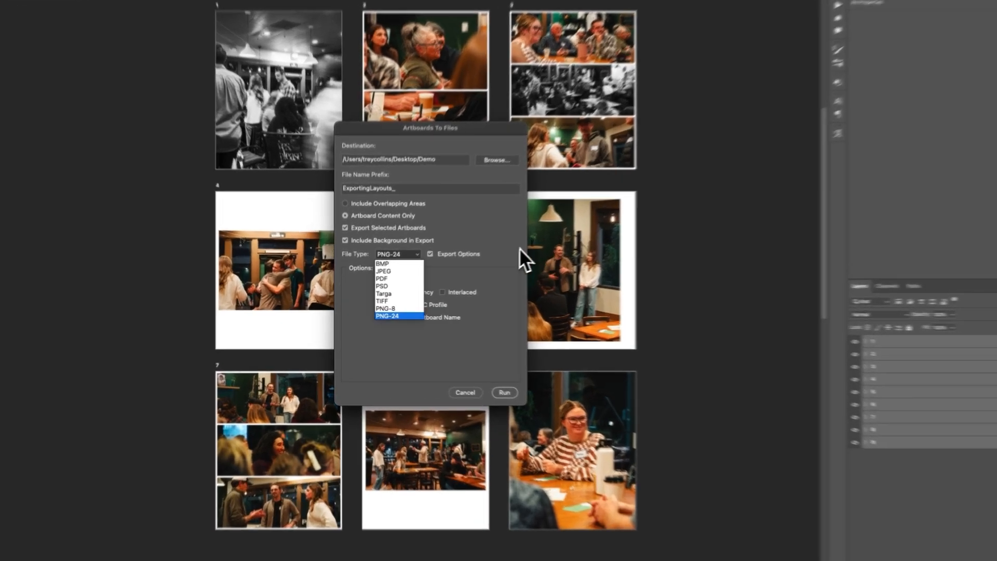
left_click(483, 263)
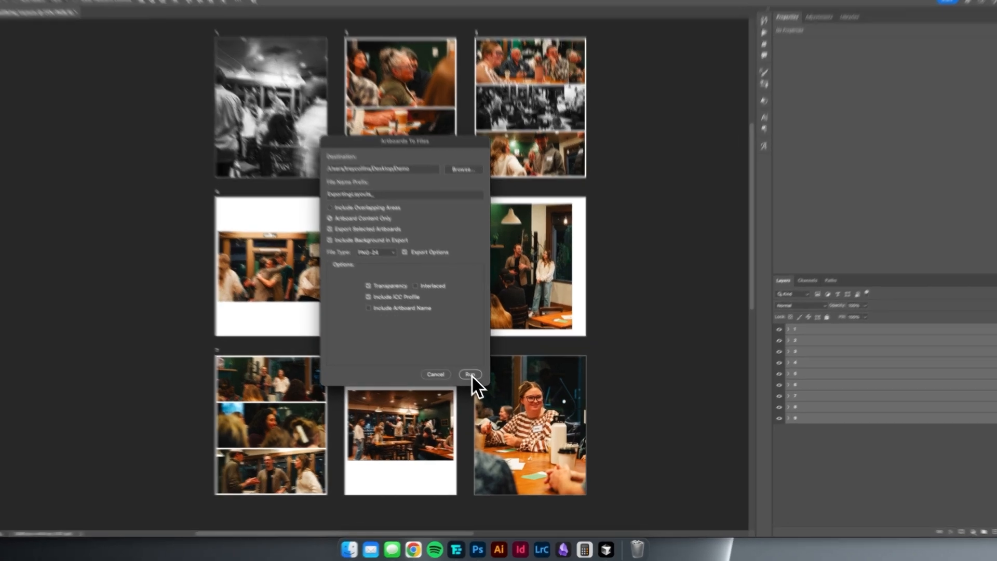
left_click(476, 379)
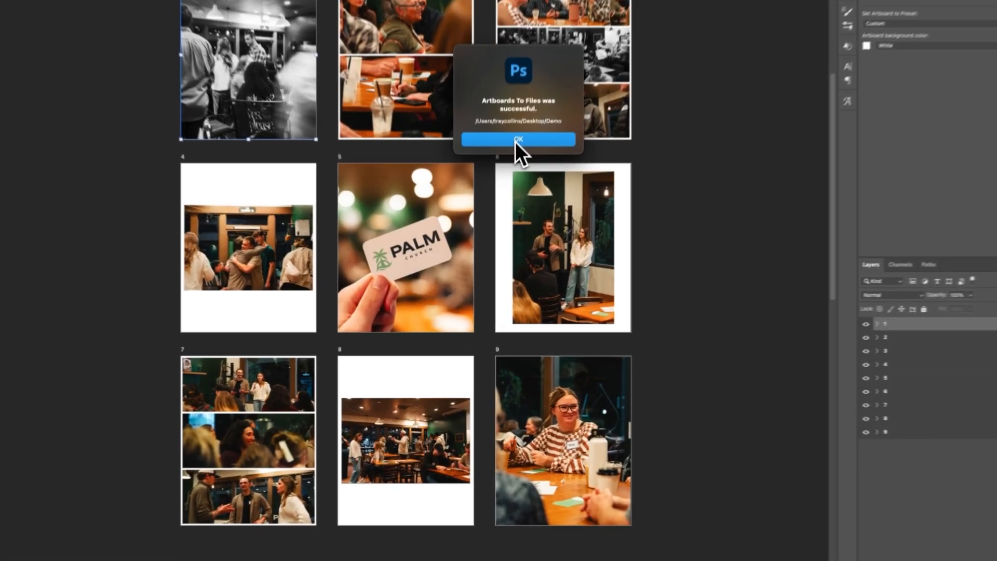
left_click(499, 194)
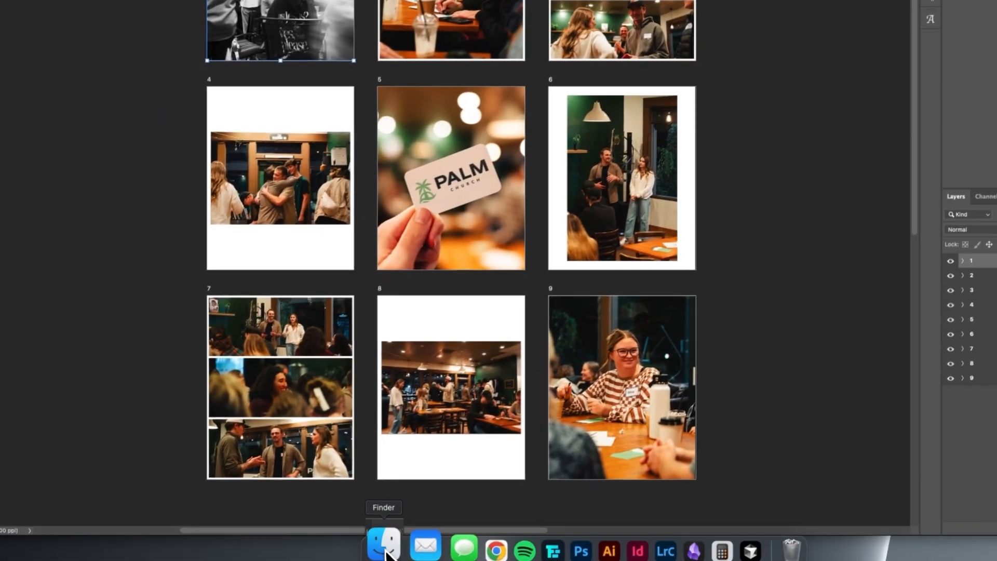
- Switch to Finder and preview the exported ExportingLayouts PNG files in the Desktop's Demo folder one after another
left_click(385, 550)
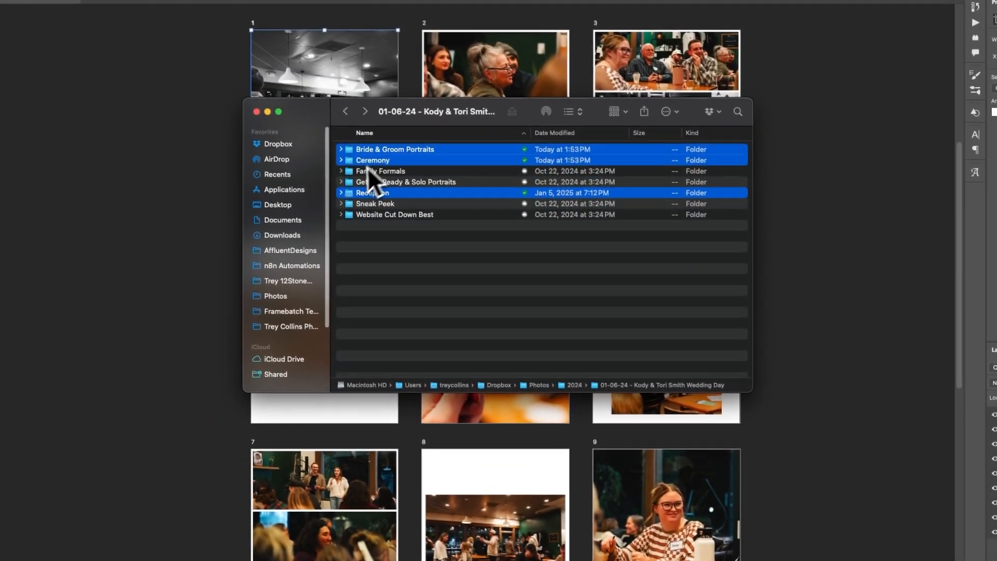
left_click(278, 215)
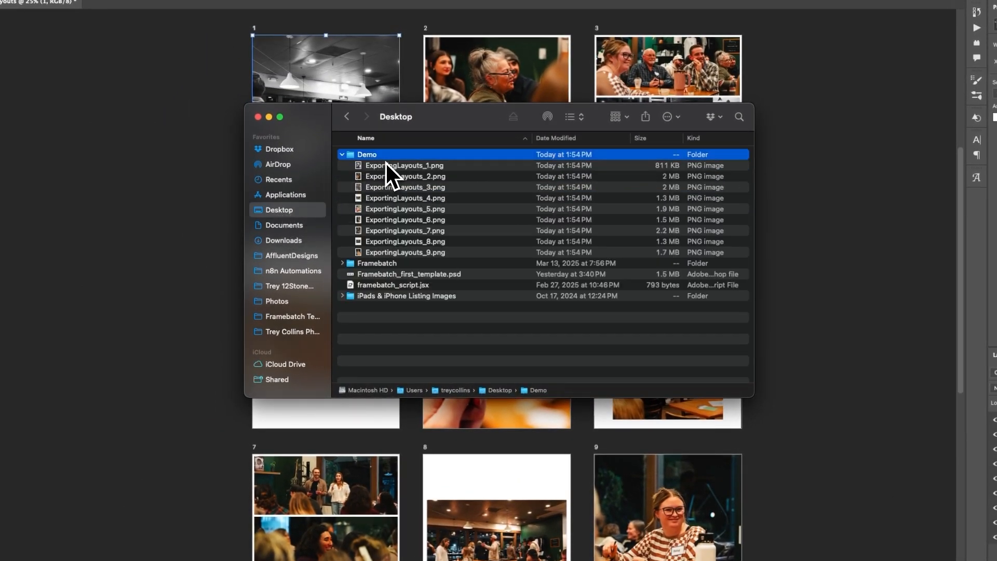
left_click(386, 163)
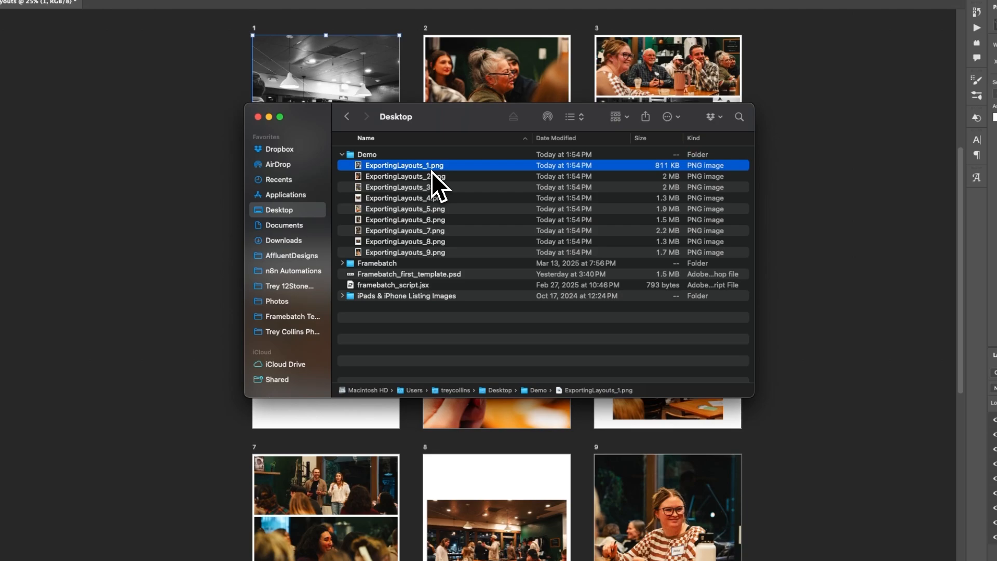
key("space")
key("Down")
key("Down")
key("Down")
key("Down")
key("Down")
key("Down")
key("Down")
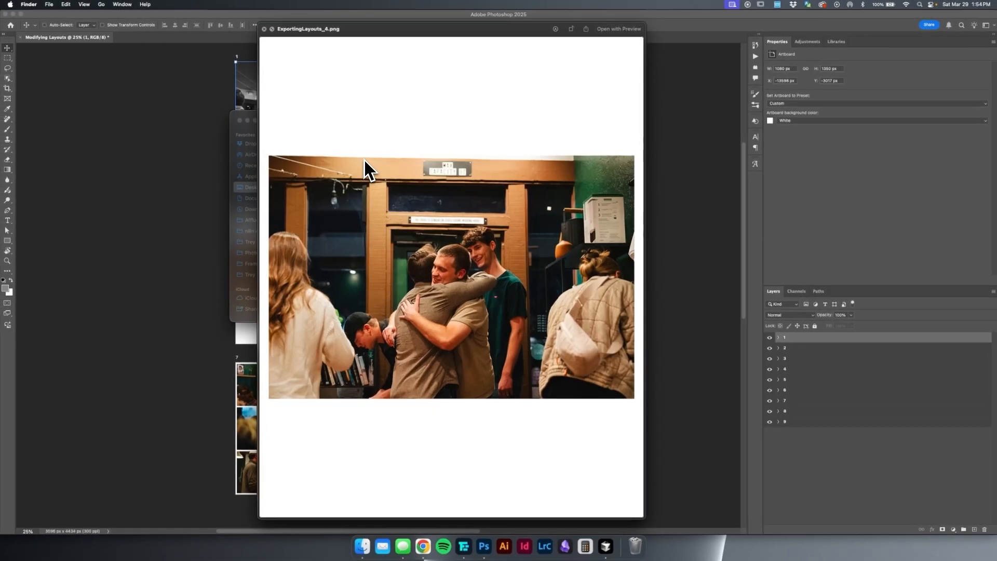
key("Down")
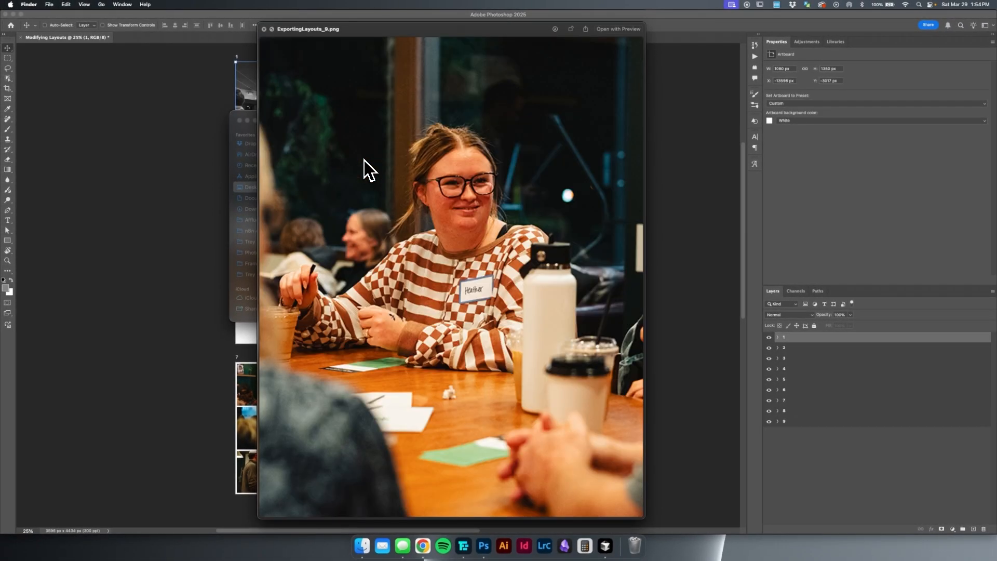
key("space")
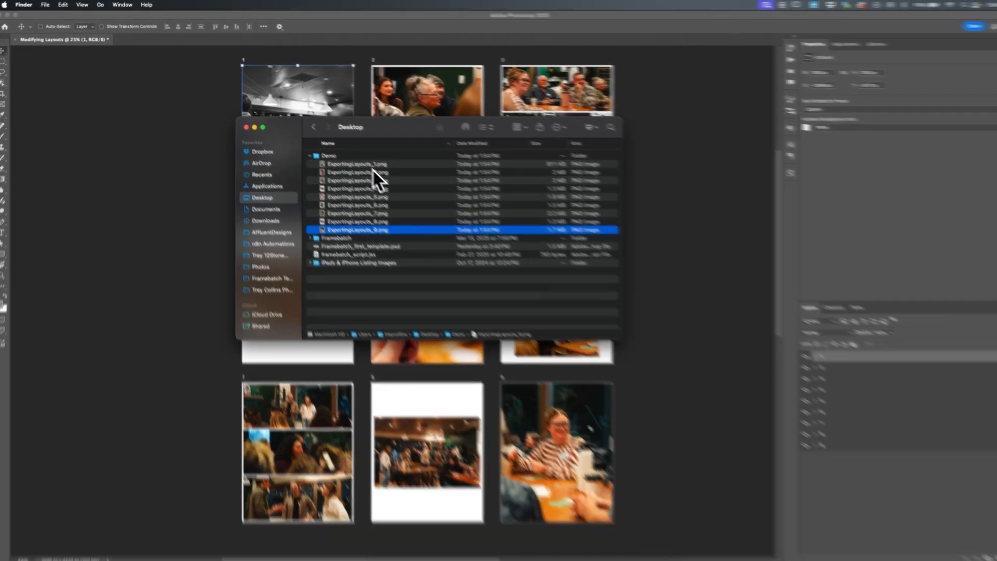
- Delete all nine exported PNG files from the Demo folder
left_click(366, 163, "shift")
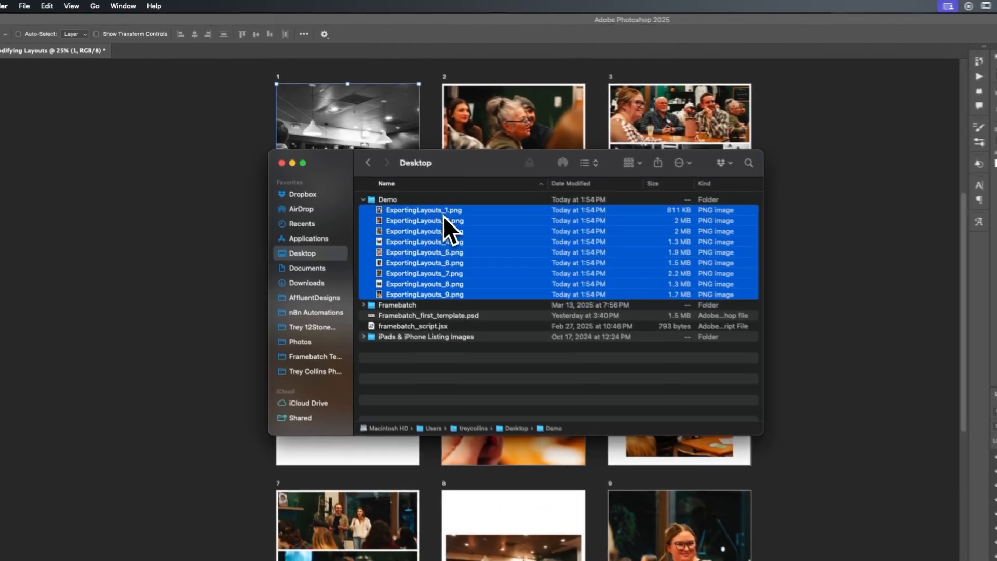
key("super+BackSpace")
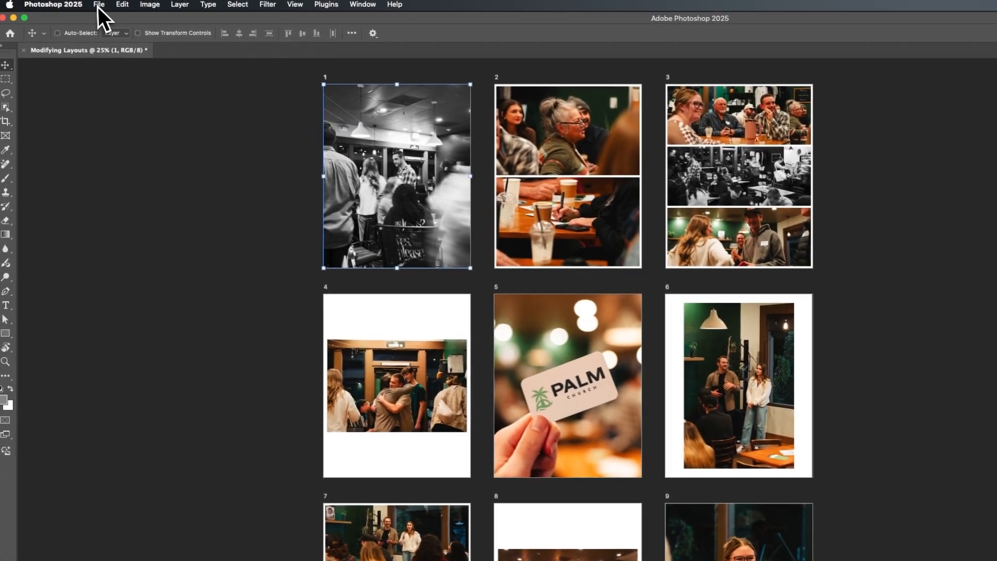
- Start an Export As for the document in Photoshop and exclude artboards 6 and 4 from the export
left_click(102, 8)
mouse_move(166, 179)
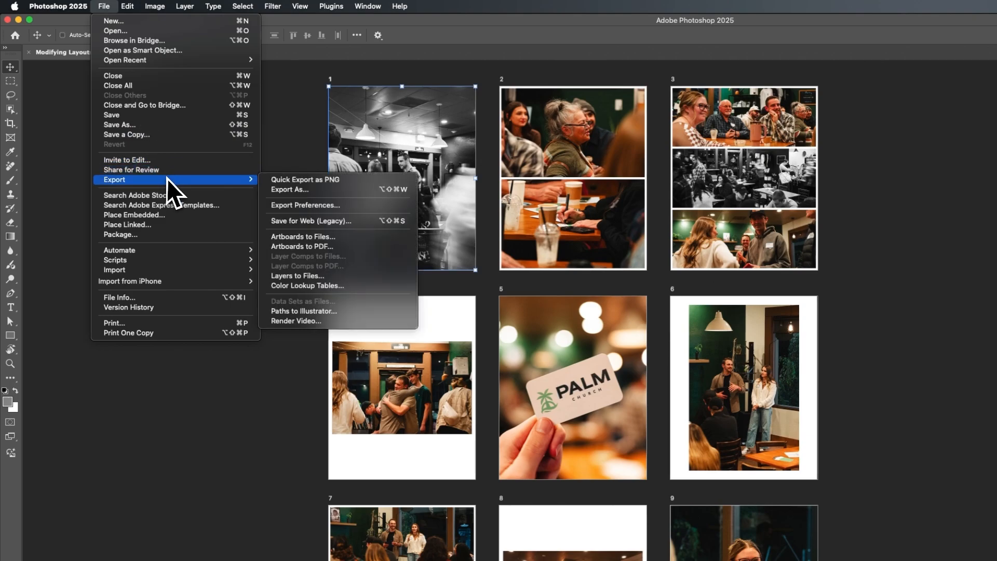
left_click(288, 191)
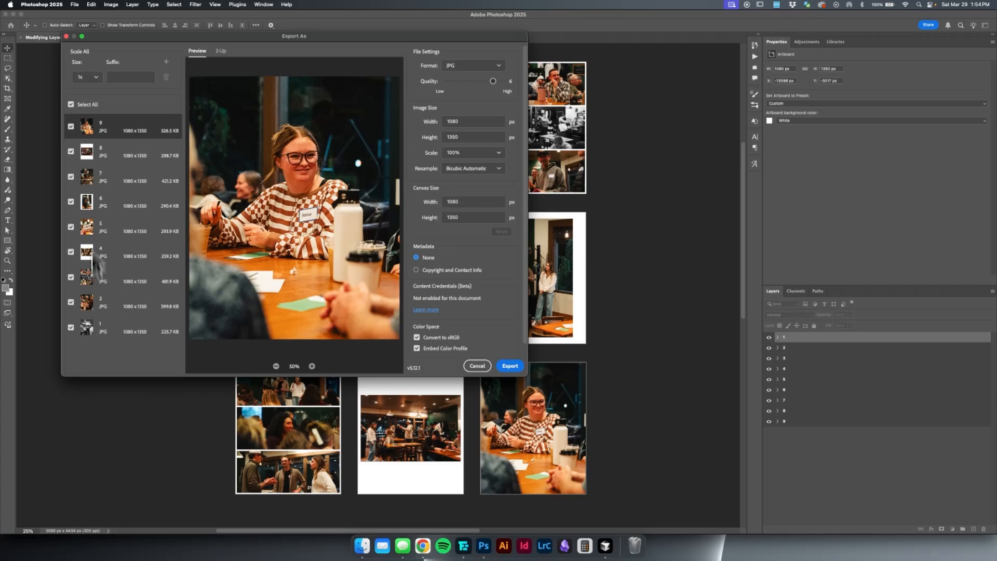
left_click(71, 202)
left_click(71, 251)
- Keep the export format as JPG and raise the quality to 7 for artboard 9
left_click(491, 65)
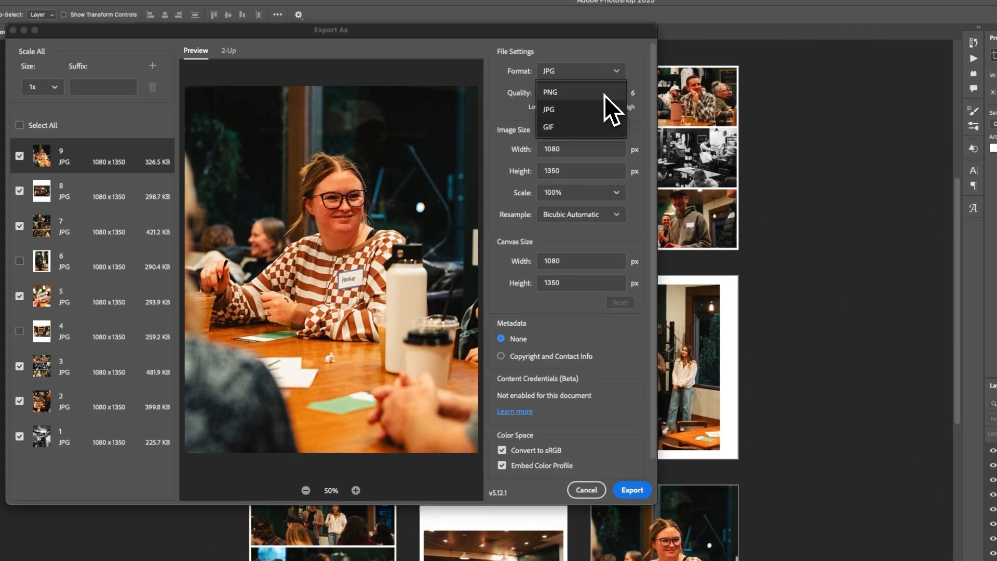
left_click(603, 110)
left_click_drag(609, 92, 658, 94)
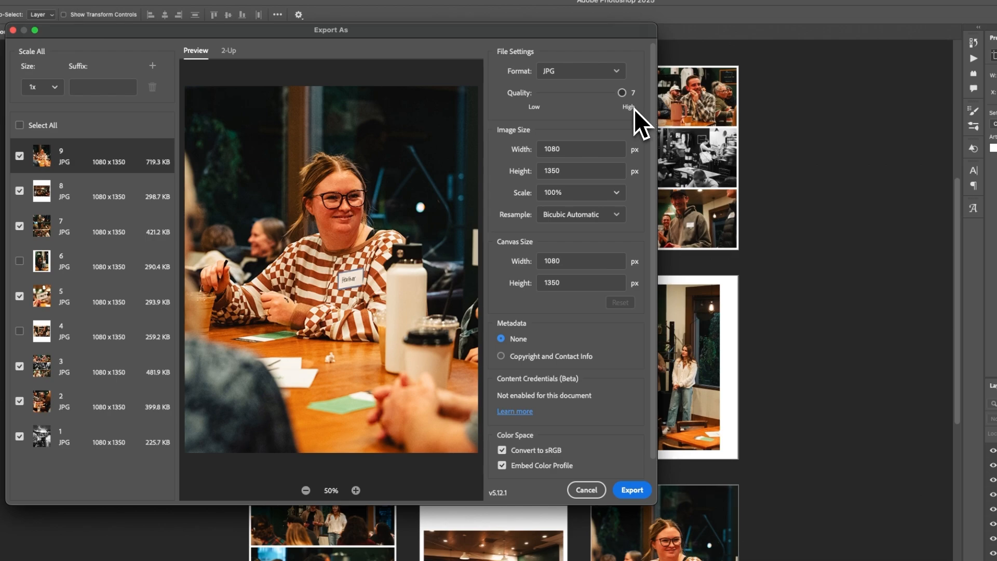
left_click(554, 261)
left_click(610, 192)
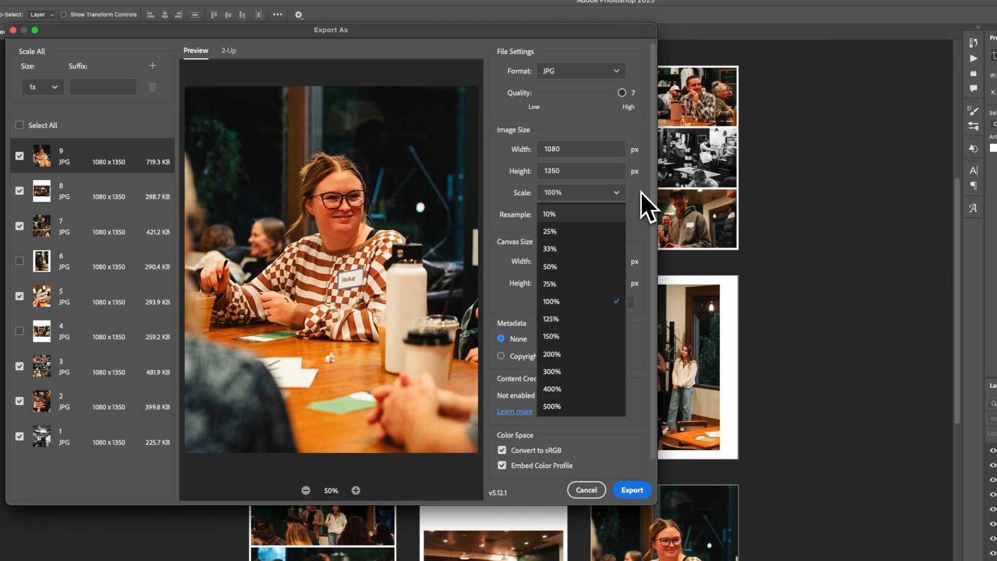
left_click(631, 210)
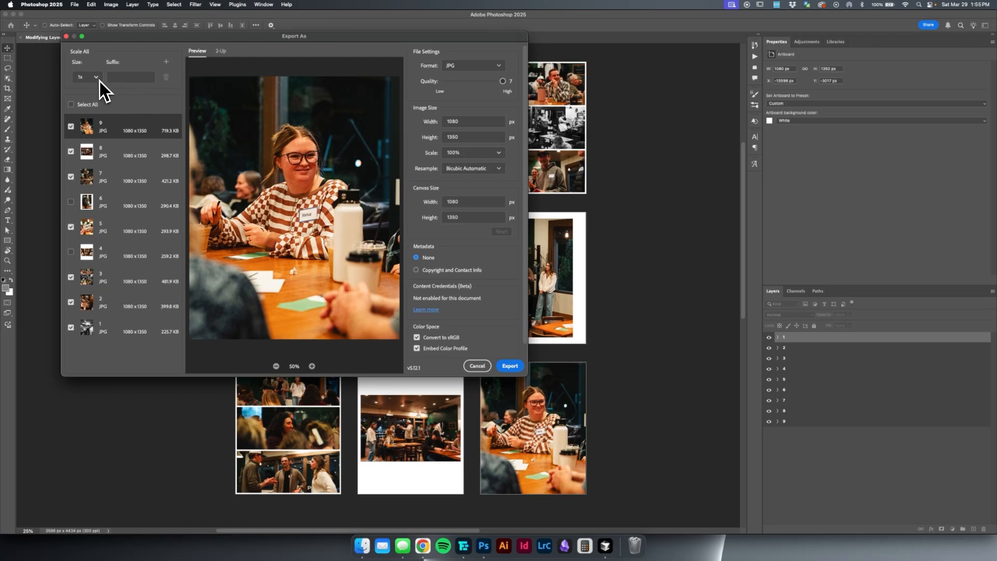
- Try adding extra 0.5x and 0.75x export sizes, and remove both again
left_click(167, 62)
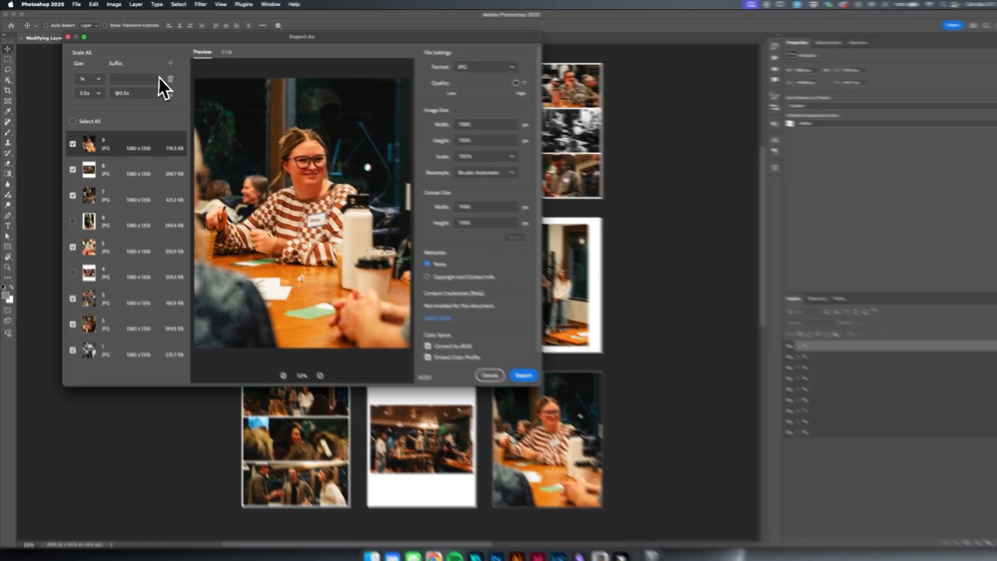
left_click(166, 61)
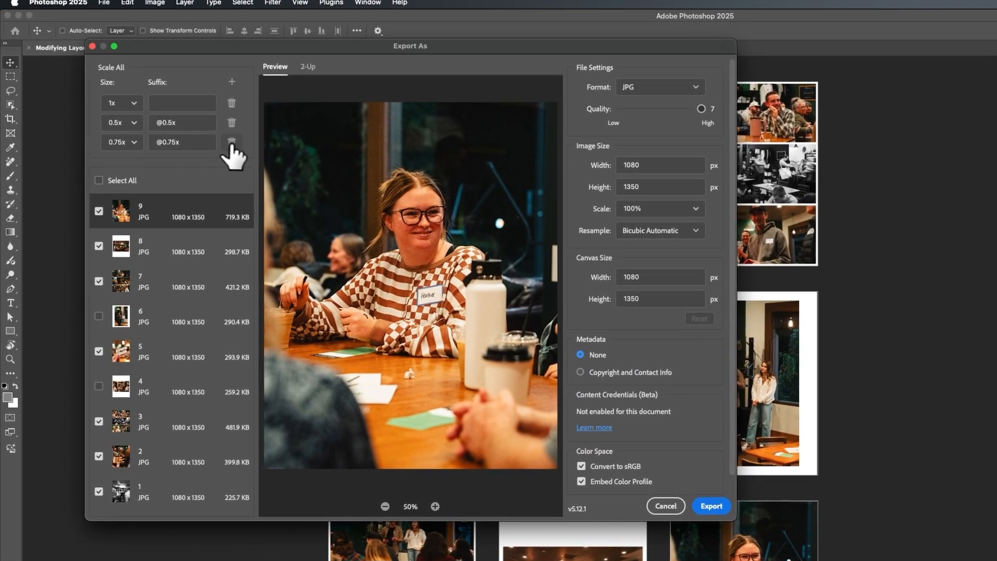
left_click(231, 141)
left_click(133, 124)
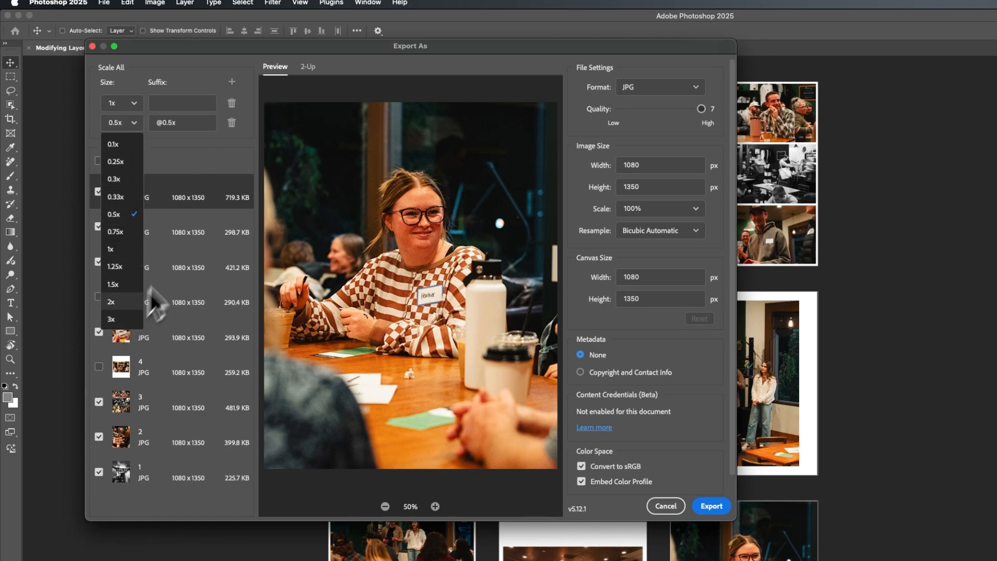
left_click(231, 123)
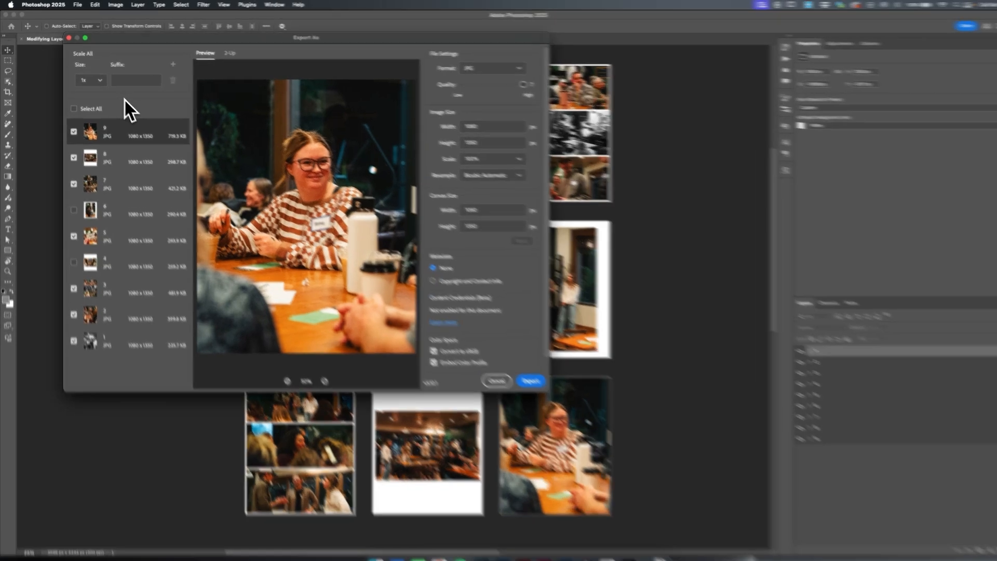
- Set the suffix of the 1x export size to "_ExportingLayouts" and review the remaining export settings
left_click(122, 78)
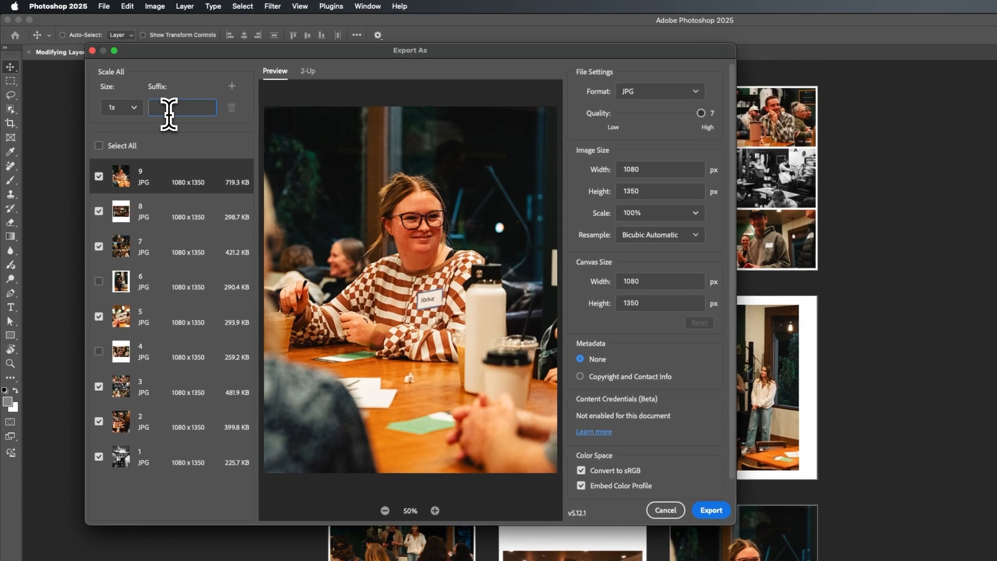
type("_ExportingLayouts")
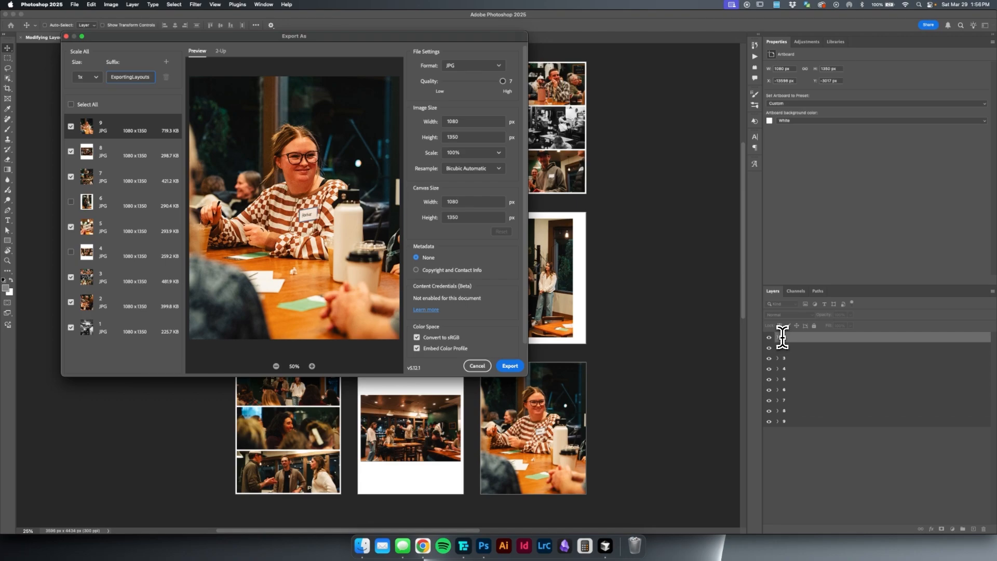
scroll(498, 322, "down", 2)
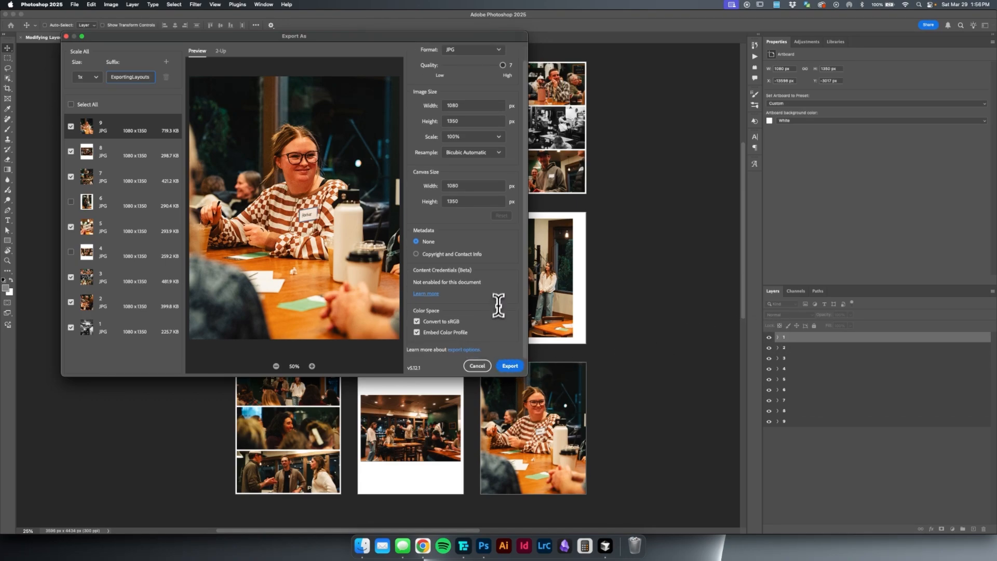
scroll(451, 274, "up", 2)
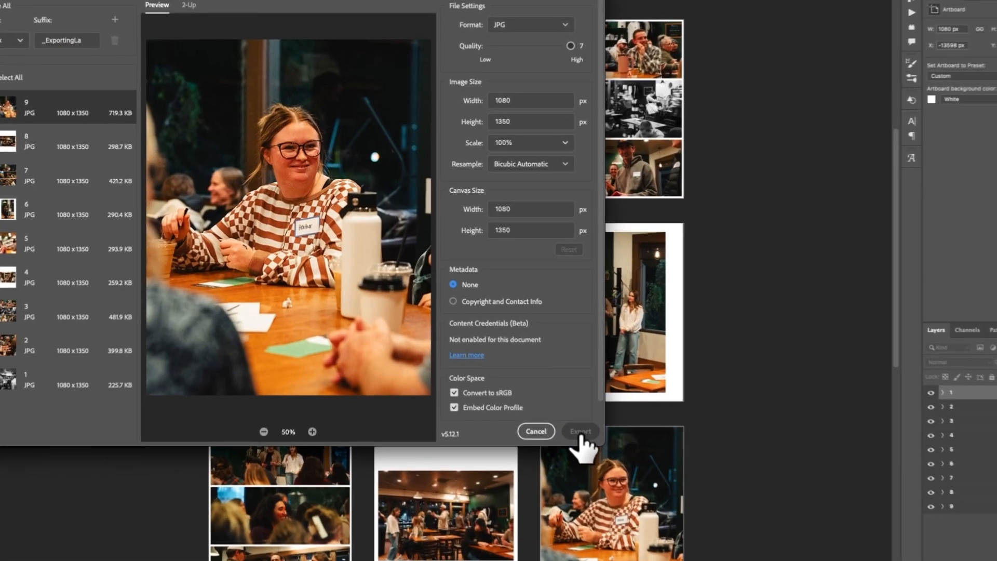
- Export the included artboards as JPGs into the Demo folder on the Desktop
left_click(521, 377)
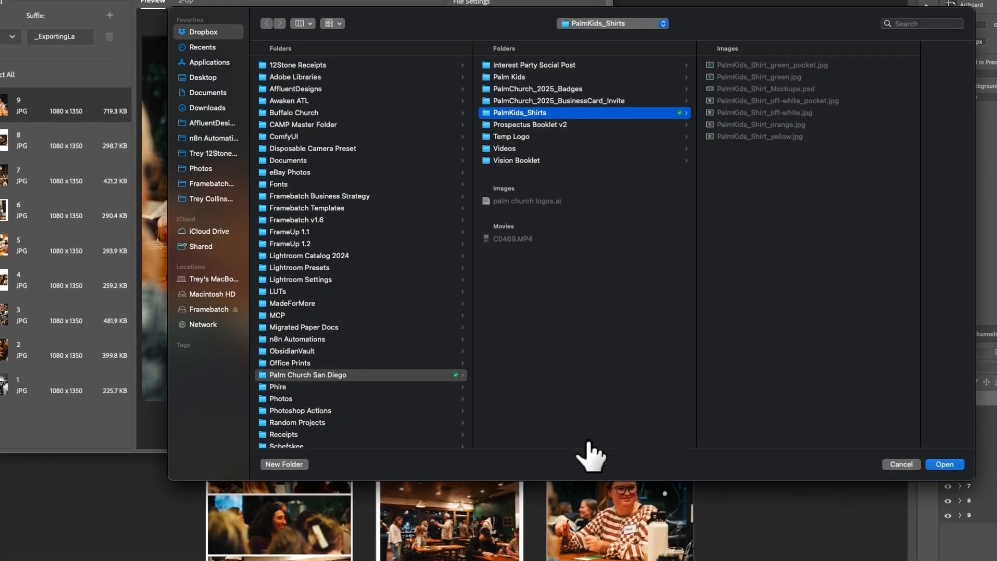
left_click(209, 61)
left_click(203, 77)
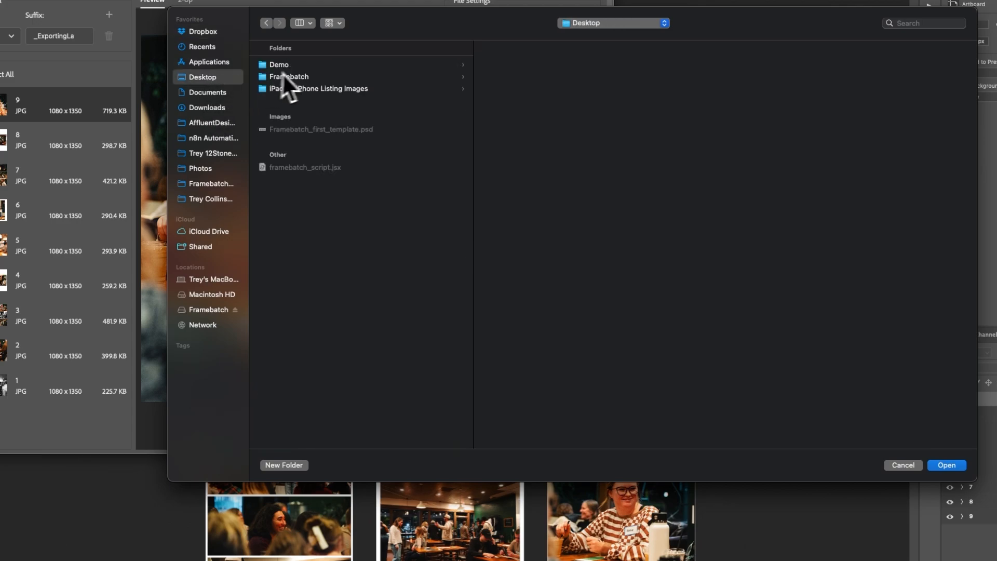
left_click(283, 64)
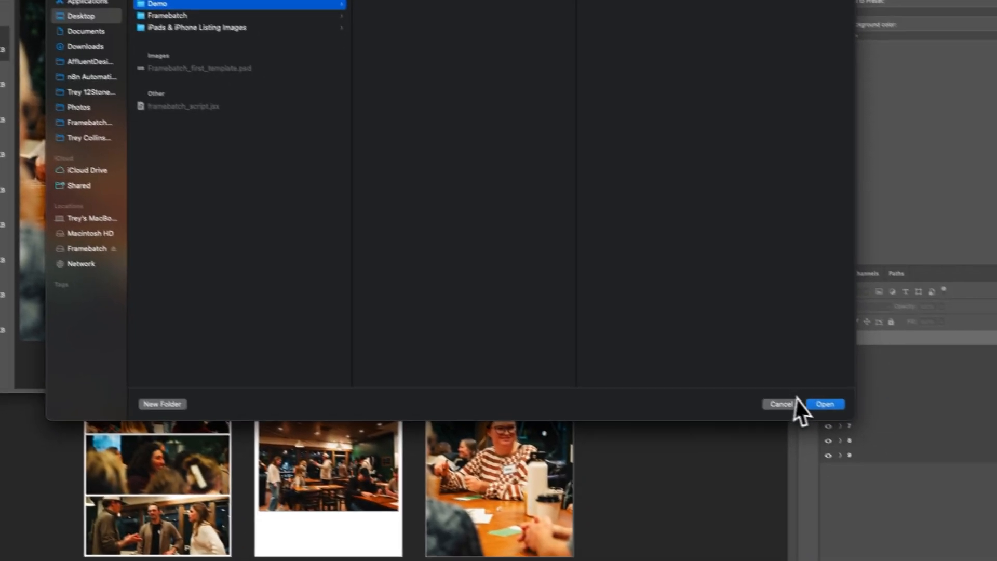
left_click(820, 404)
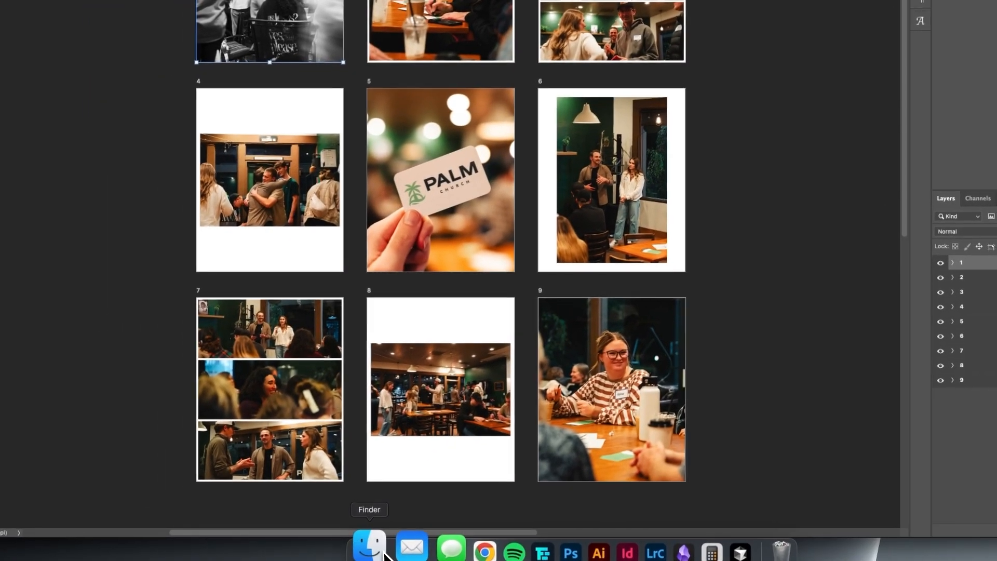
- Switch to Finder and preview the exported JPGs in the Demo folder one after another, then collapse the folder
left_click(377, 544)
left_click(355, 153)
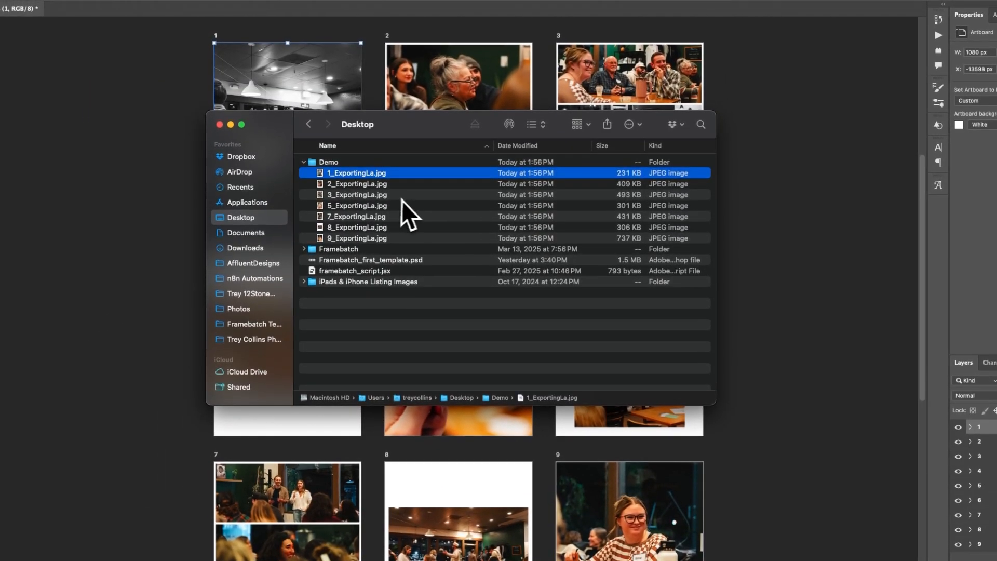
key("space")
key("space")
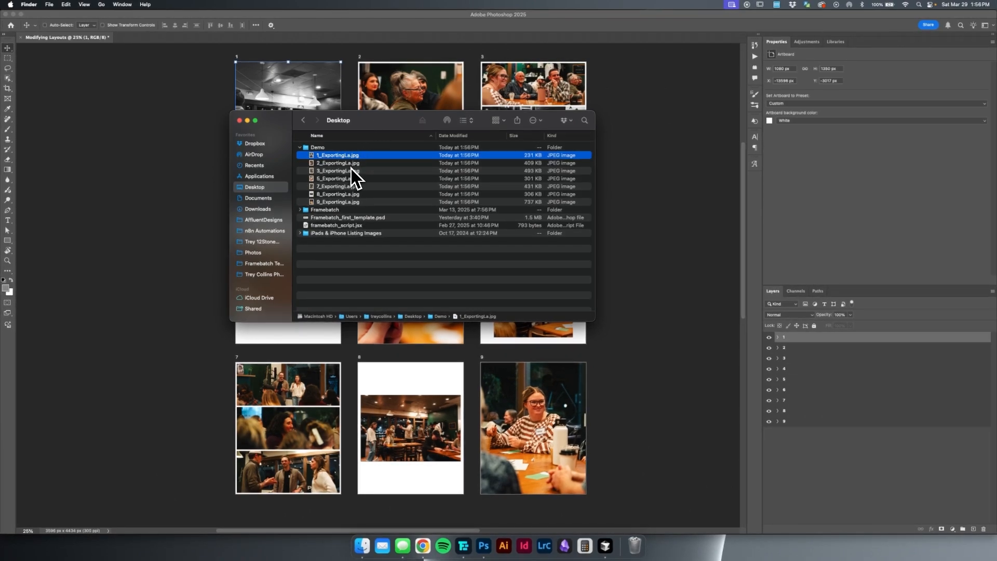
key("space")
key("Down")
key("Down")
key("Down")
key("Down")
key("Down")
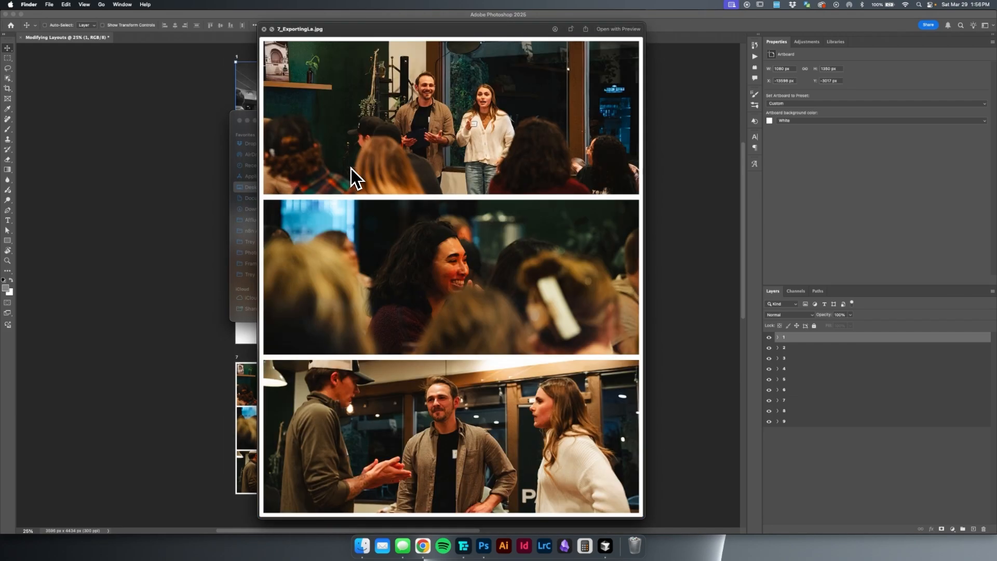
key("space")
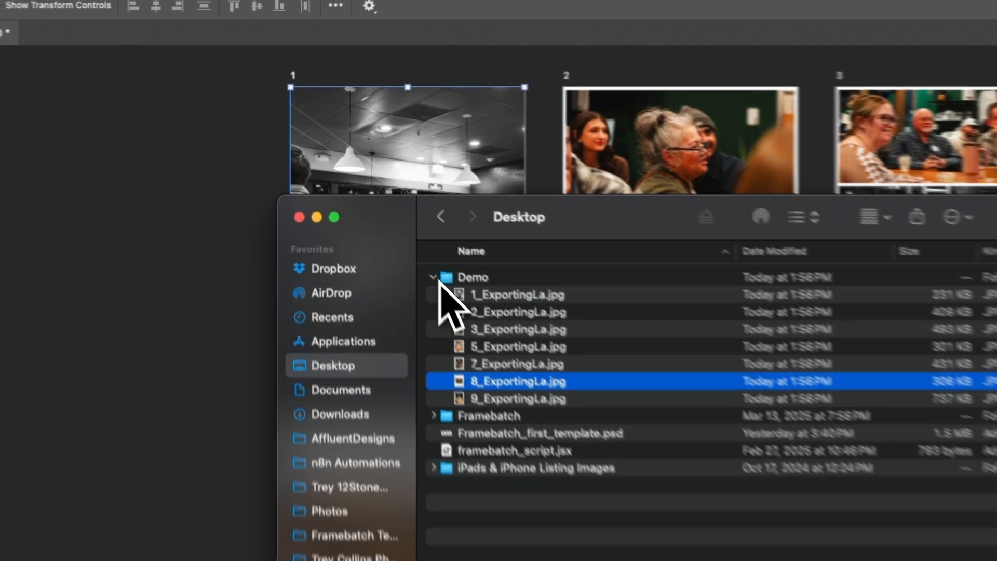
left_click(437, 282)
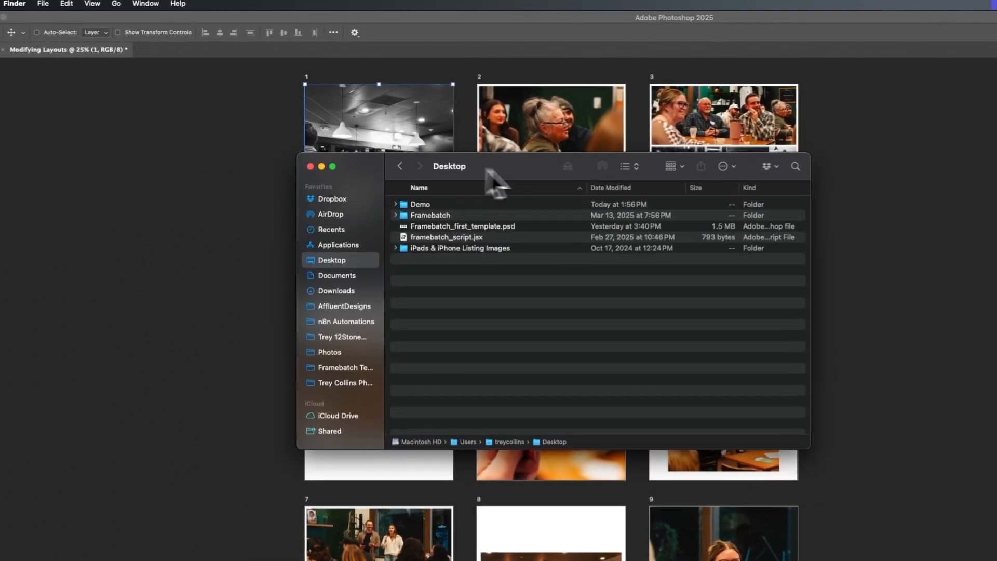